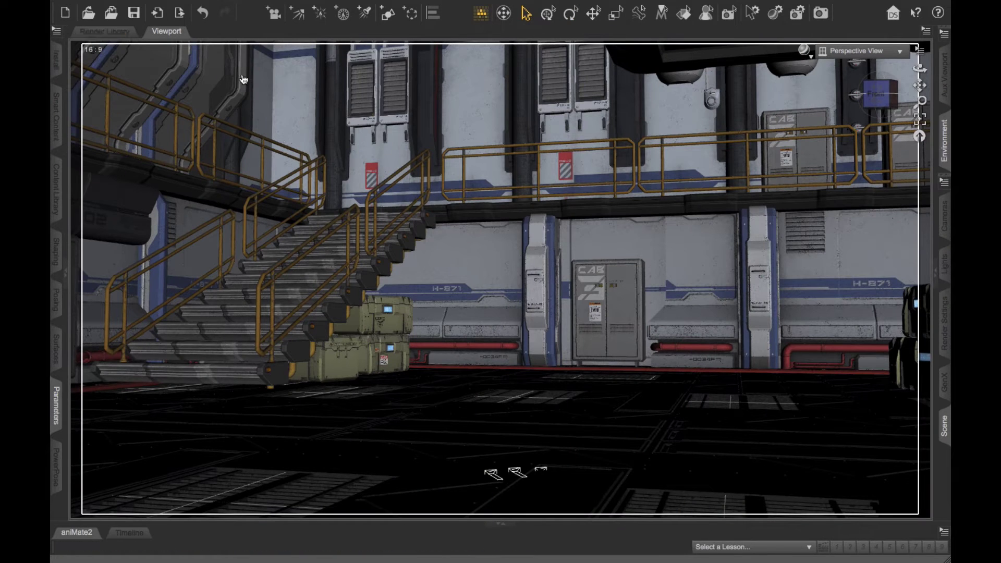
Step: Orbit around the hangar scene to examine where the existing cameras stand near the figures
left_click_drag(878, 96, 858, 91)
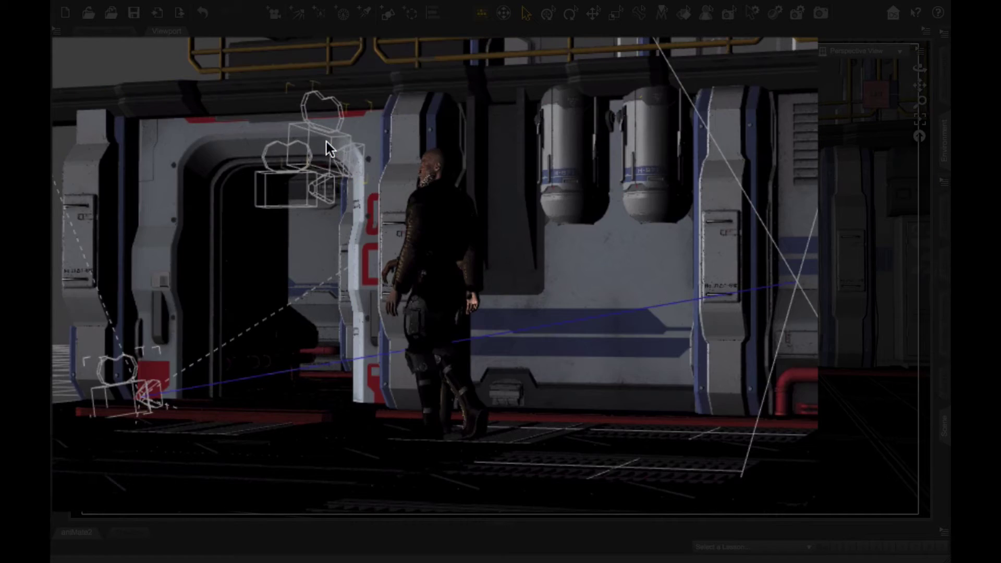
left_click(307, 193)
left_click(280, 193)
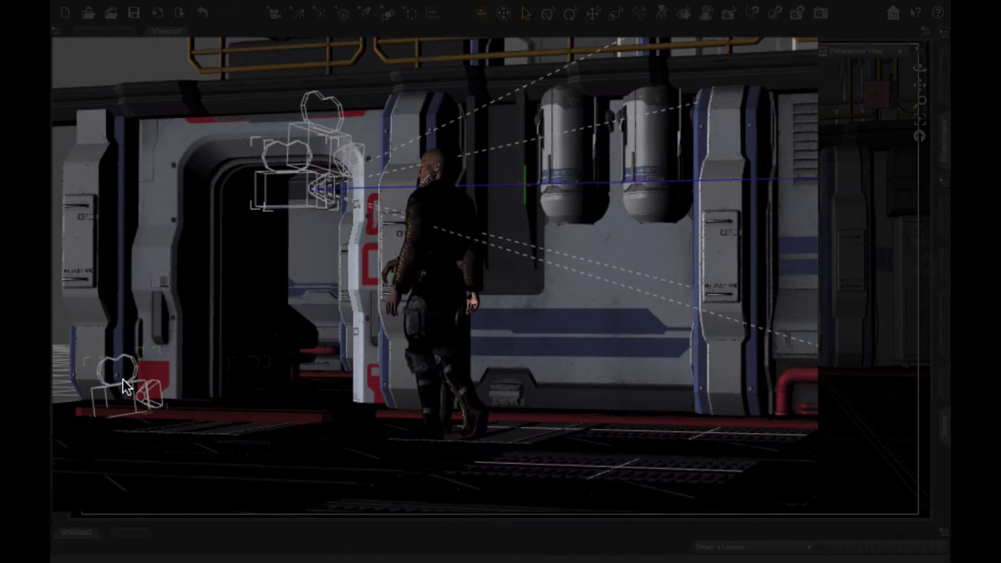
left_click(123, 379)
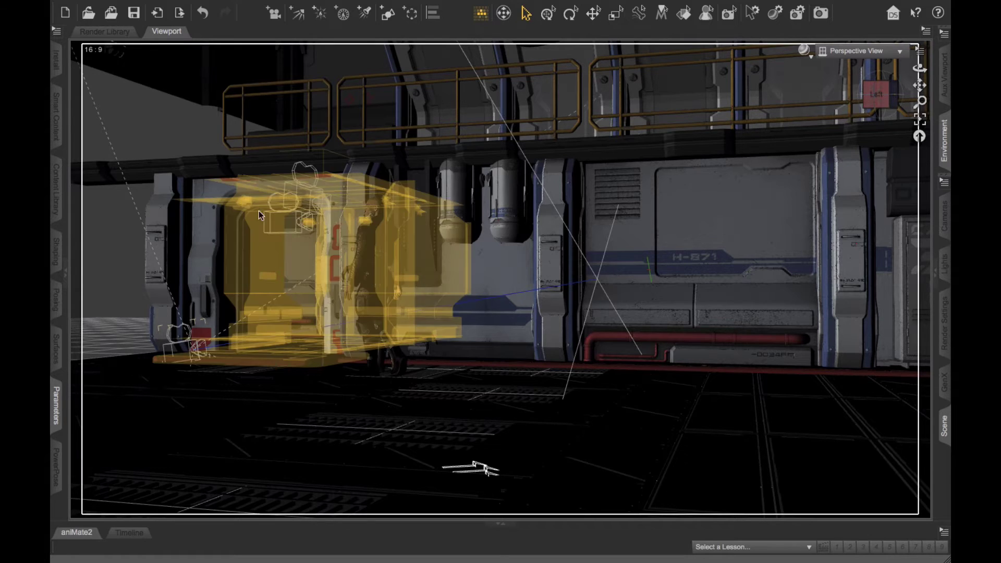
Step: View the scene through the main, main-close-up and side-view-01 cameras in turn, ending on main-close-up
left_click(901, 54)
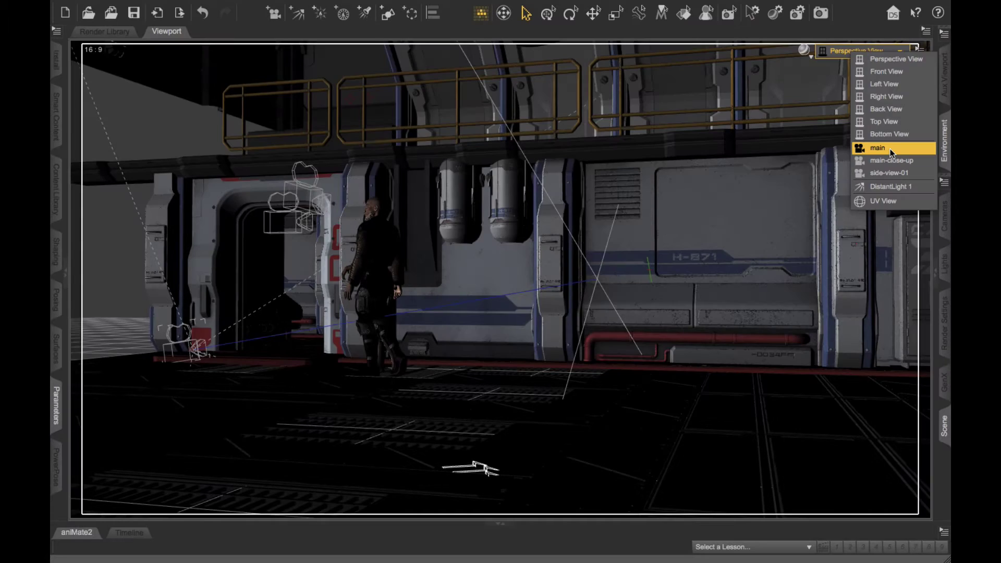
left_click(890, 149)
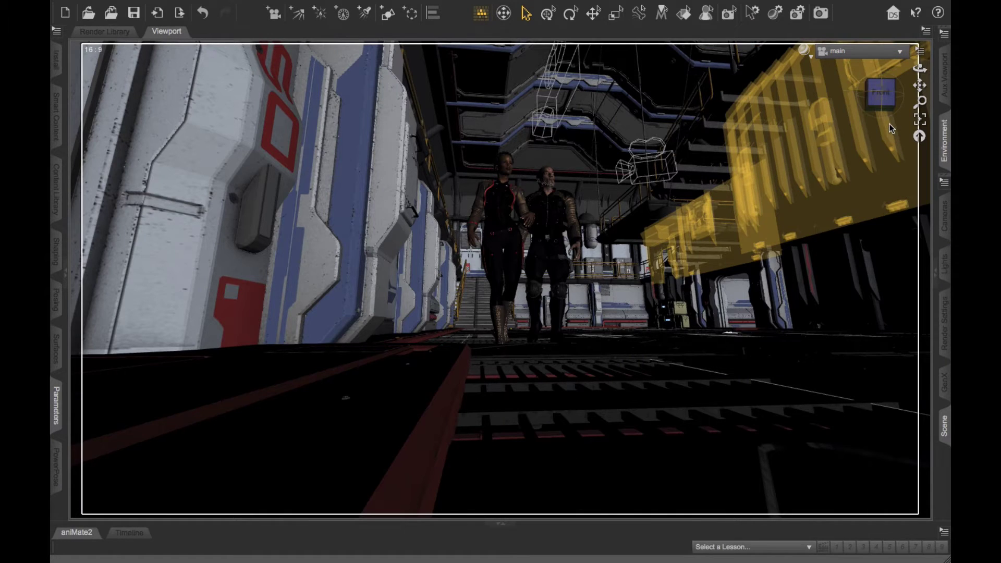
mouse_move(859, 2)
left_click(900, 51)
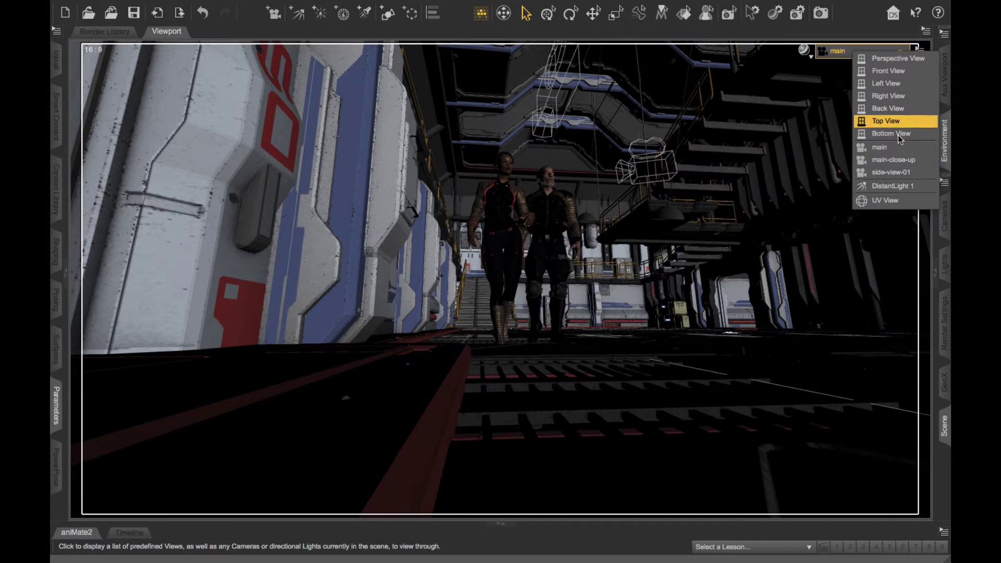
left_click(903, 161)
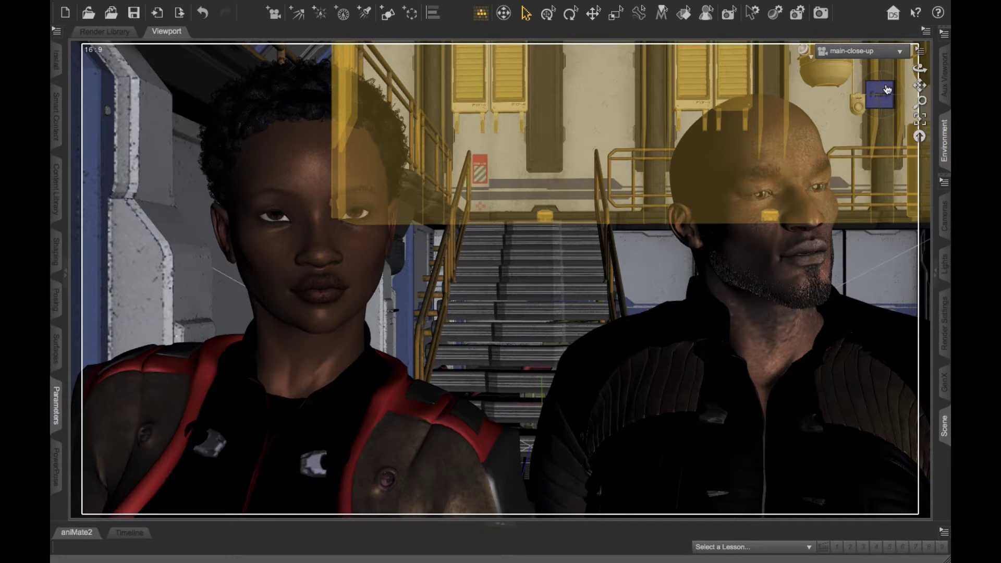
left_click(901, 52)
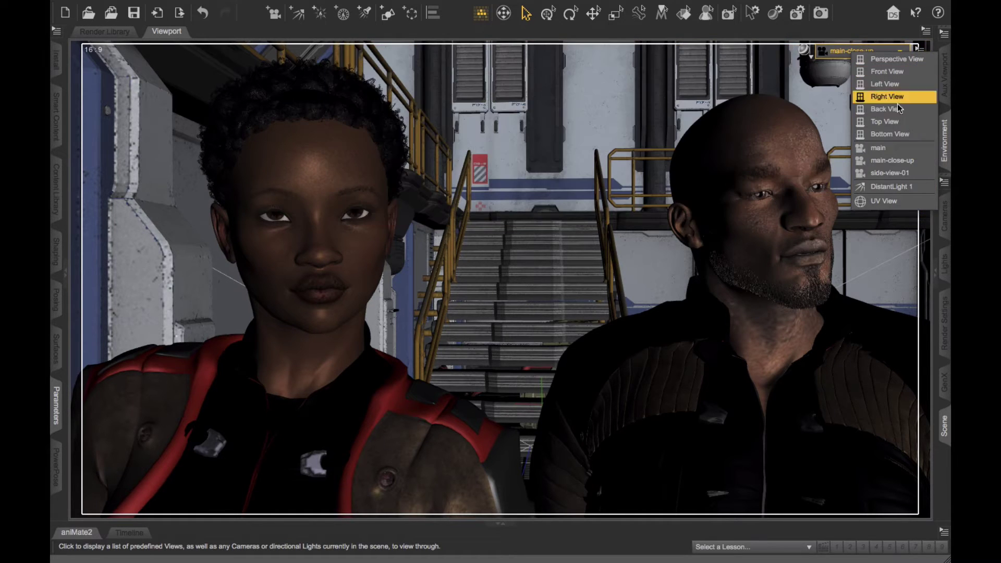
left_click(901, 175)
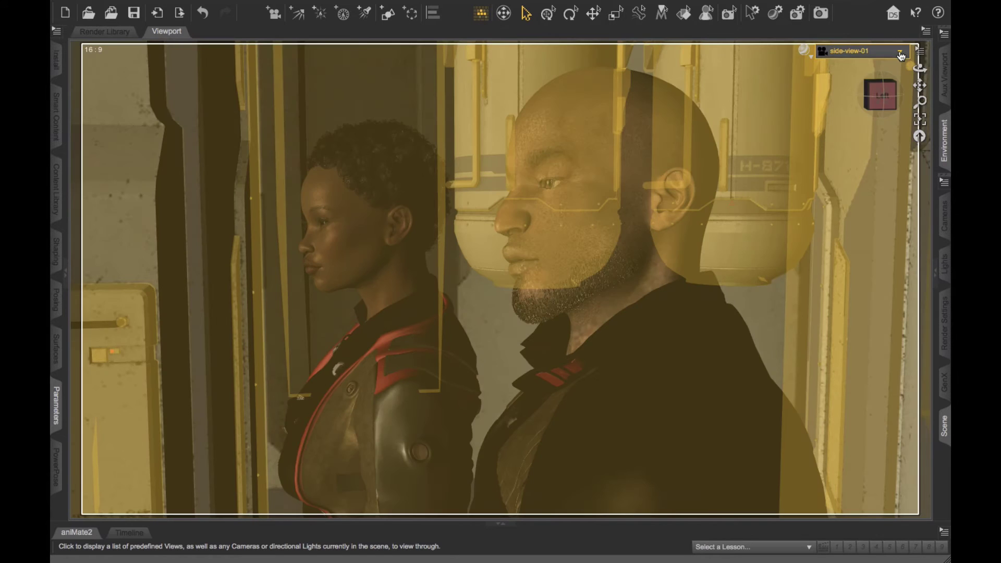
left_click(901, 54)
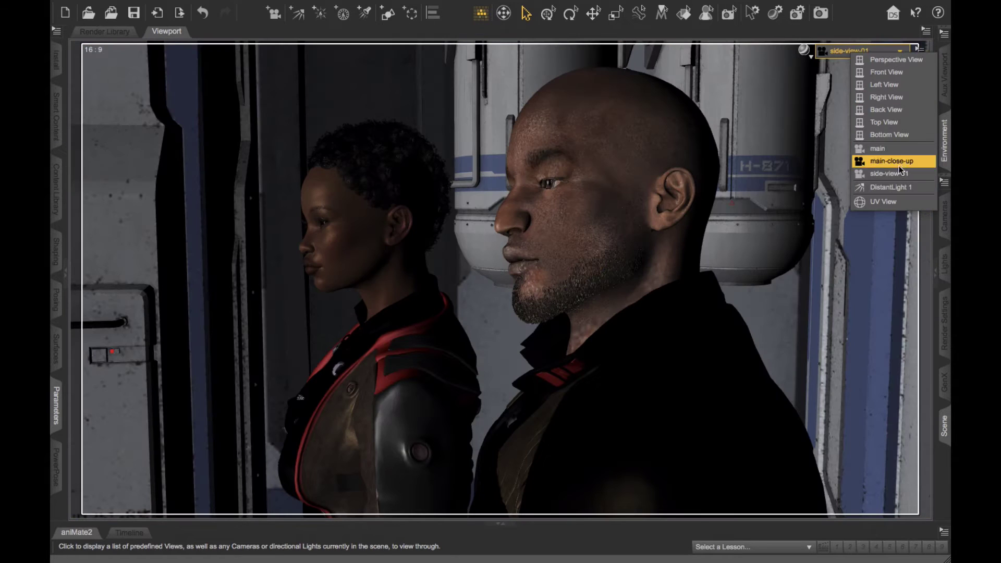
left_click(901, 165)
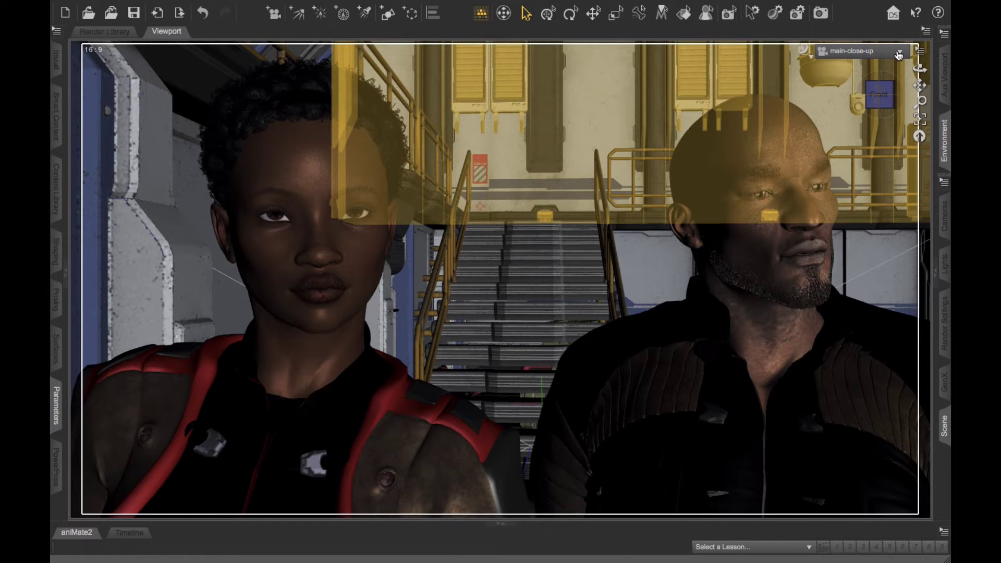
Step: Switch to the Perspective View and examine the two figures' heads by orbiting and zooming around them
left_click(899, 52)
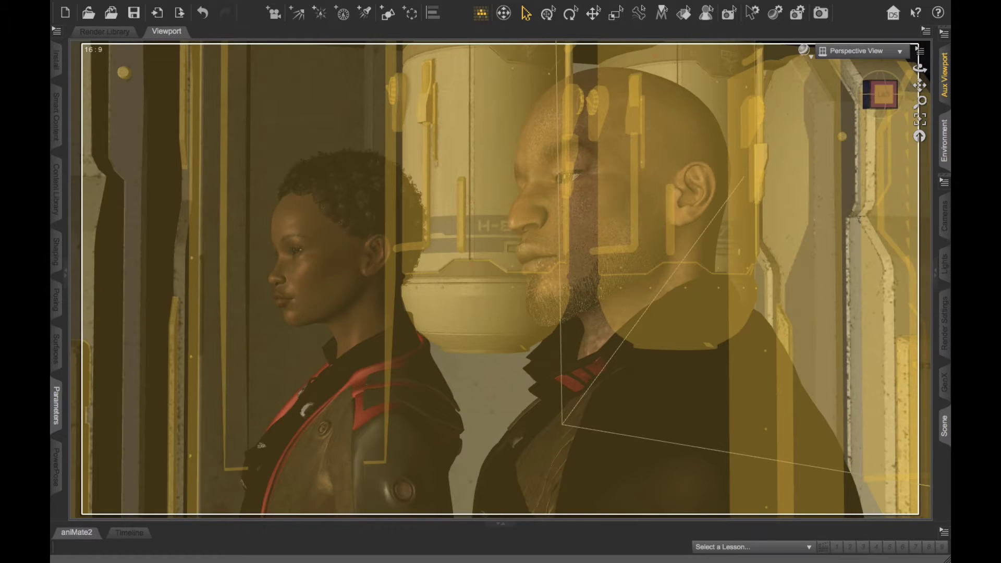
left_click_drag(919, 68, 914, 111)
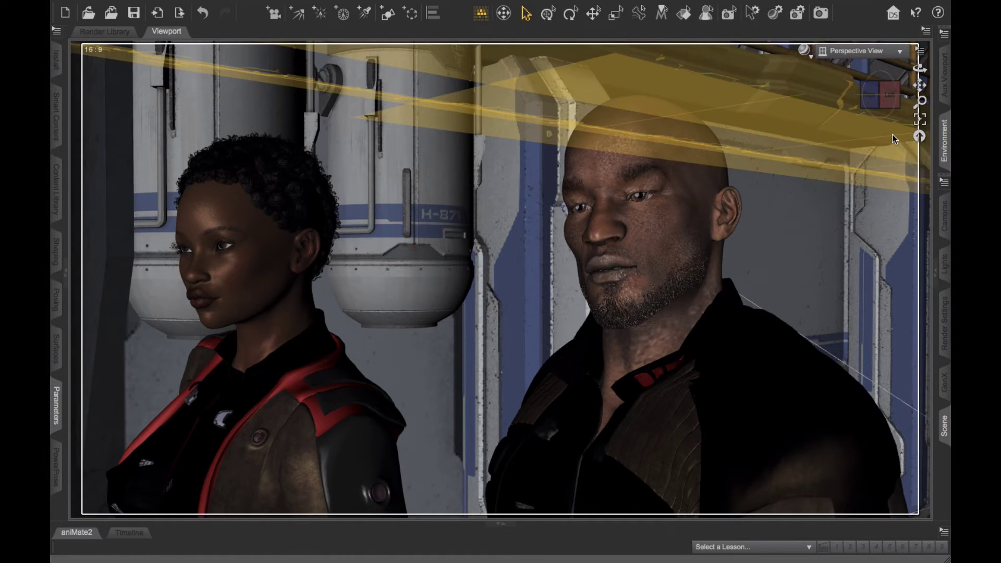
scroll(878, 134, "up", 6)
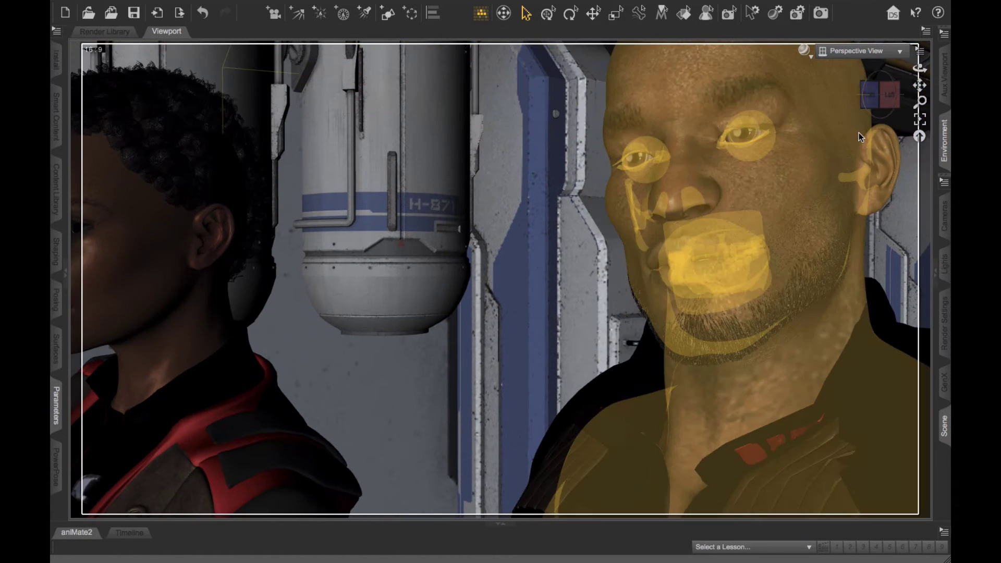
scroll(859, 134, "down", 3)
scroll(858, 133, "down", 3)
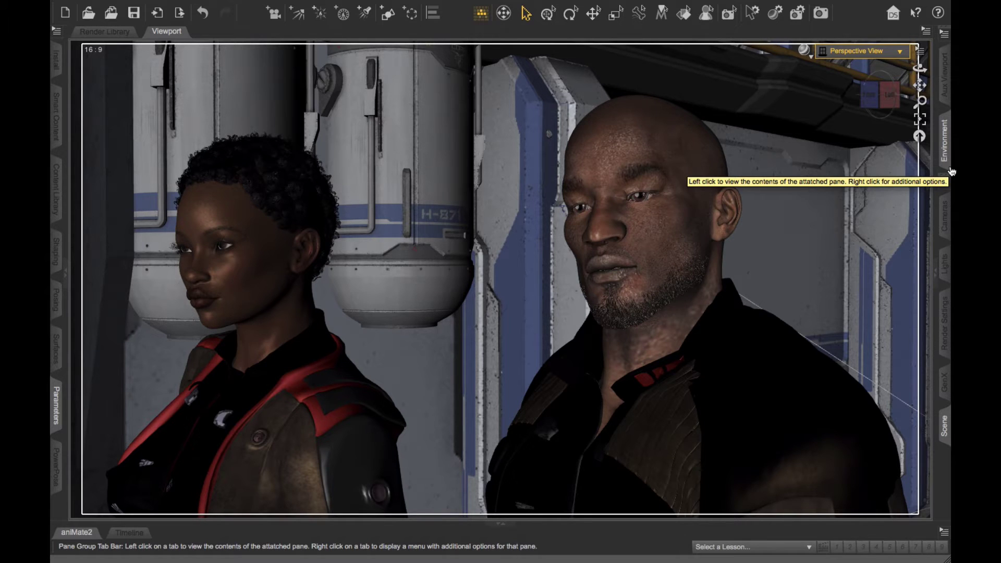
left_click(900, 52)
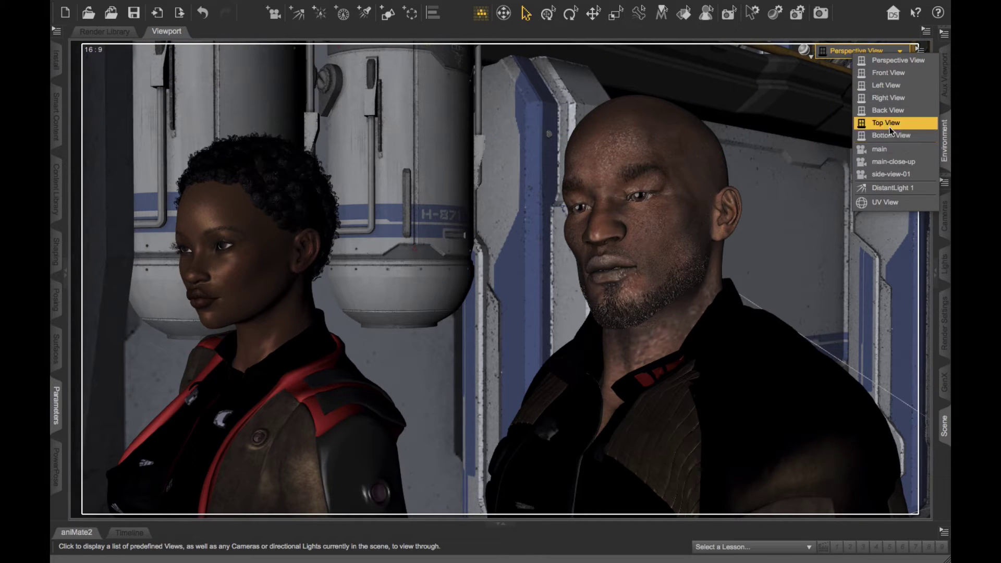
left_click(844, 17)
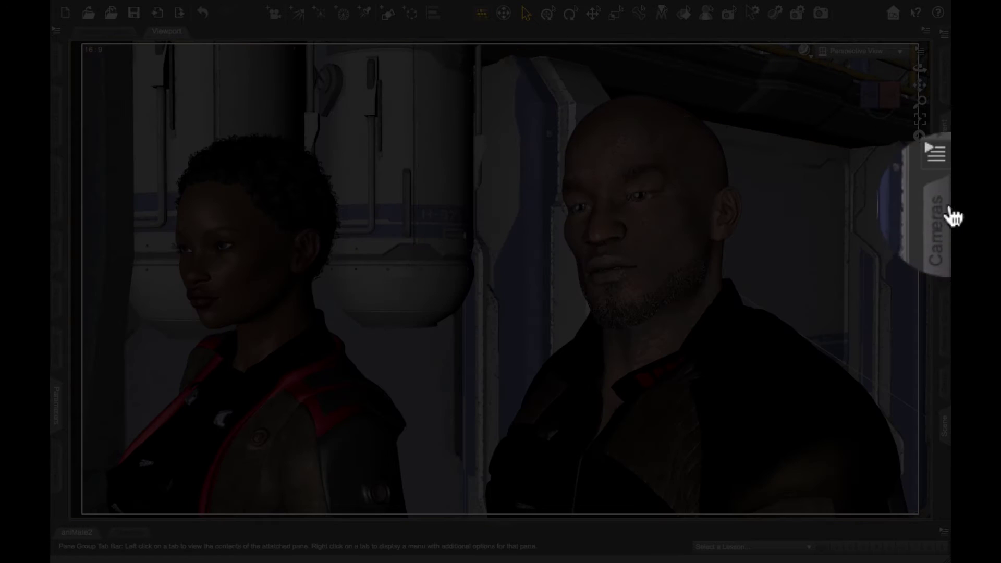
Step: Add a new camera to the scene and name it close-up-b
left_click(943, 214)
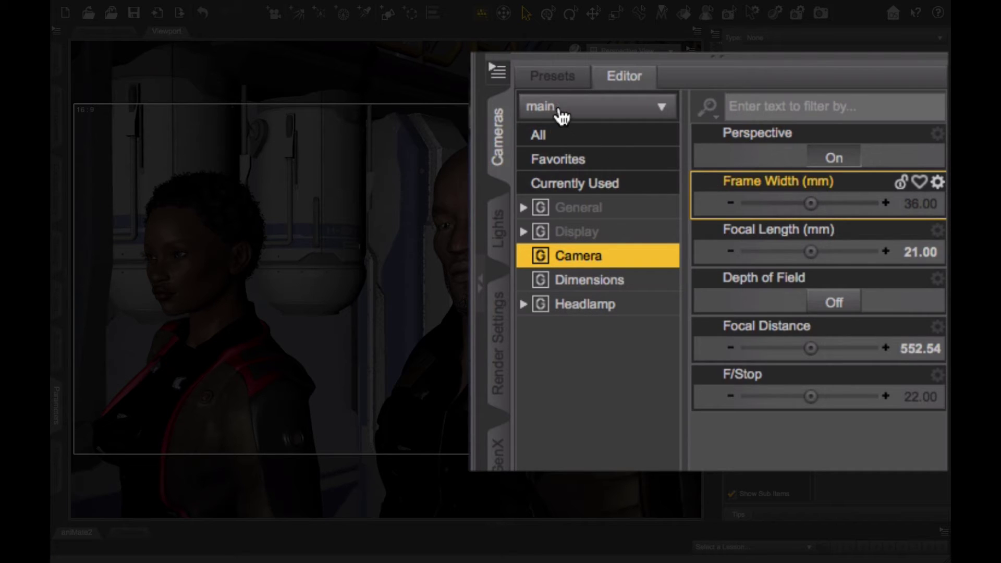
left_click(662, 108)
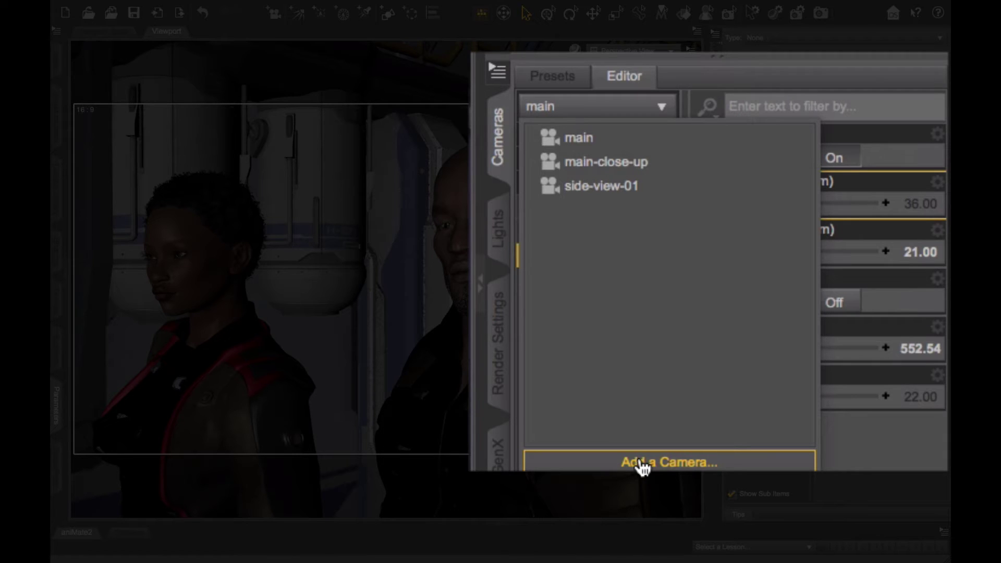
left_click(766, 365)
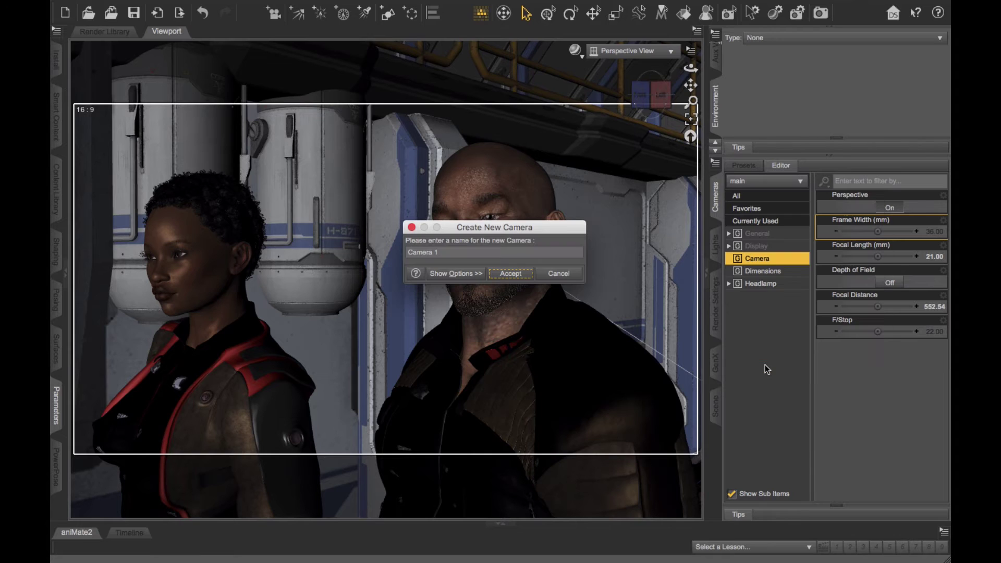
left_click_drag(455, 254, 400, 253)
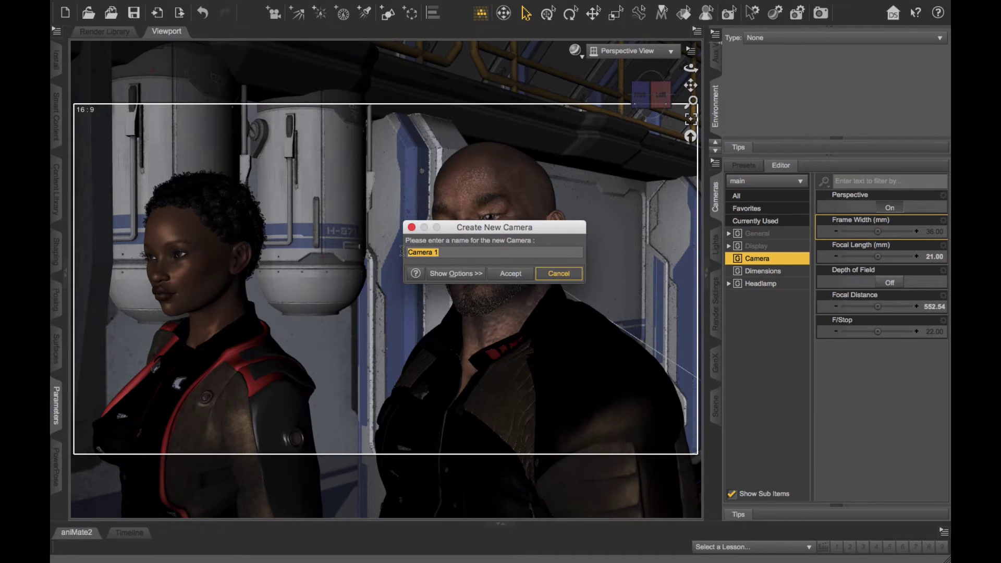
type("close")
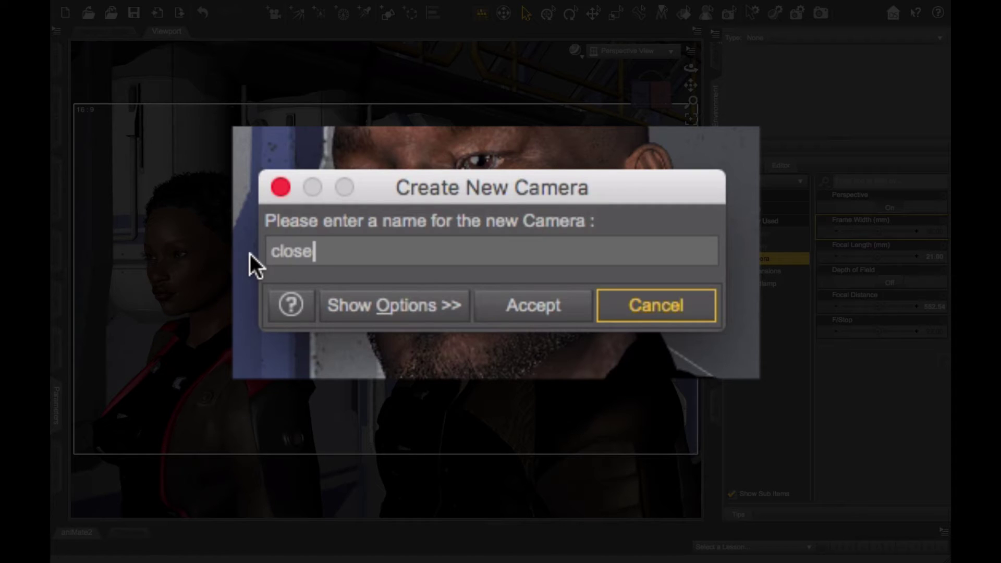
type("-up-b")
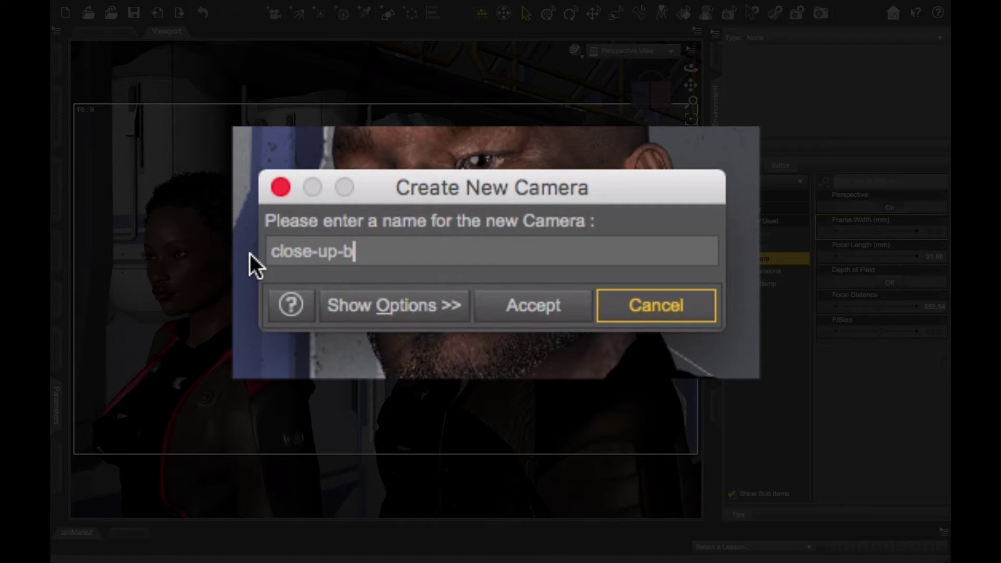
left_click(557, 311)
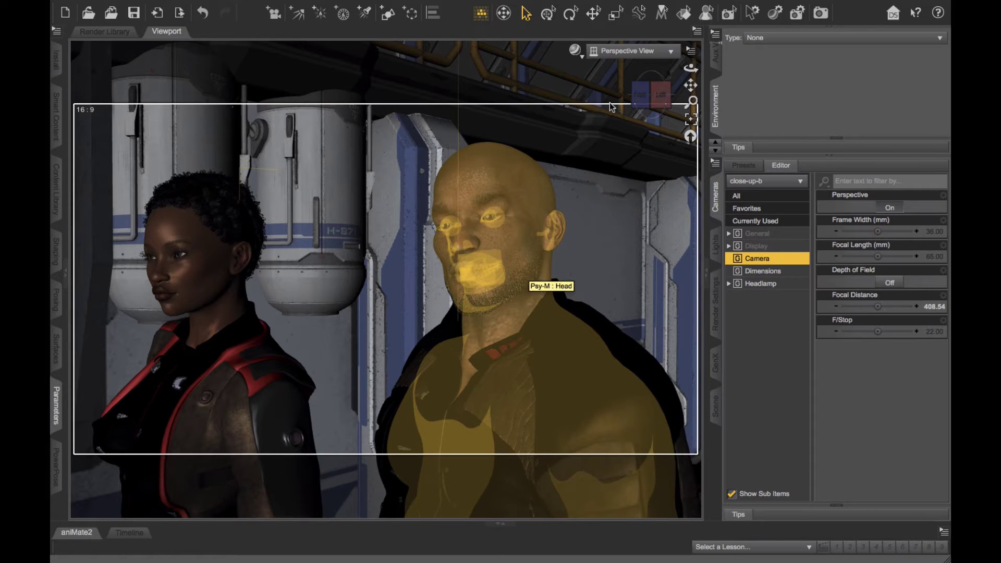
Step: Look through the close-up-b camera, turn it toward the two figures and move it in on the man
left_click(671, 52)
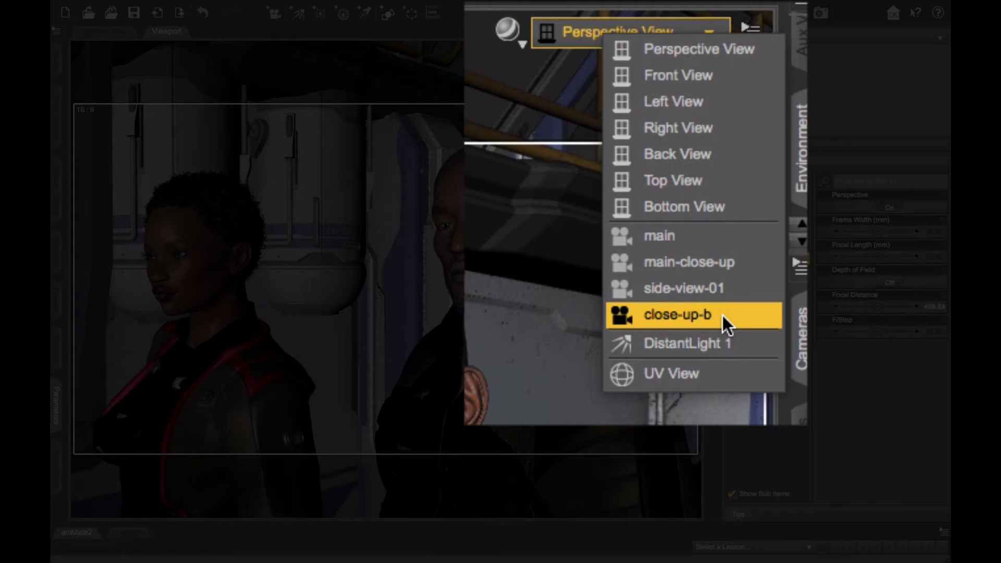
left_click(677, 182)
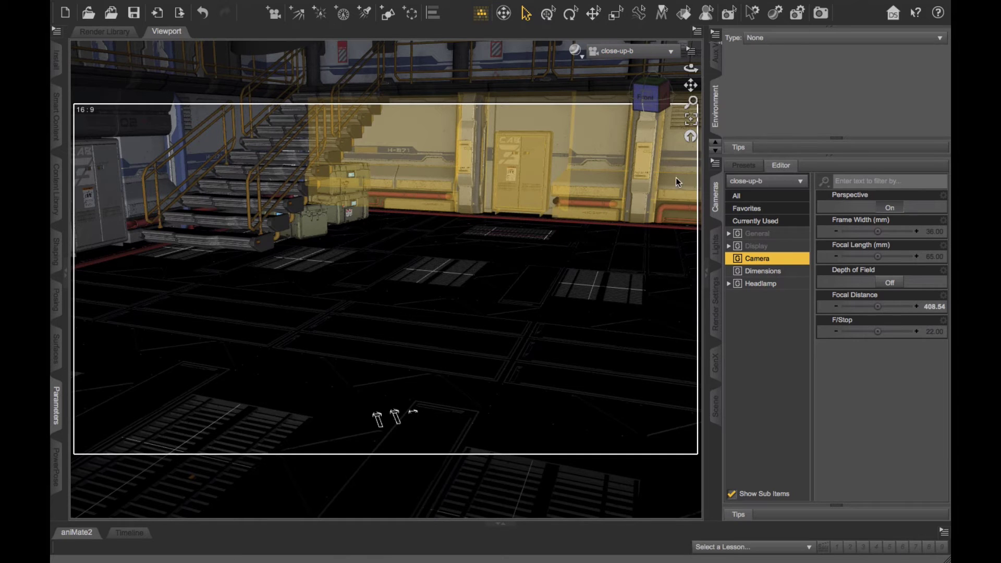
left_click(647, 105)
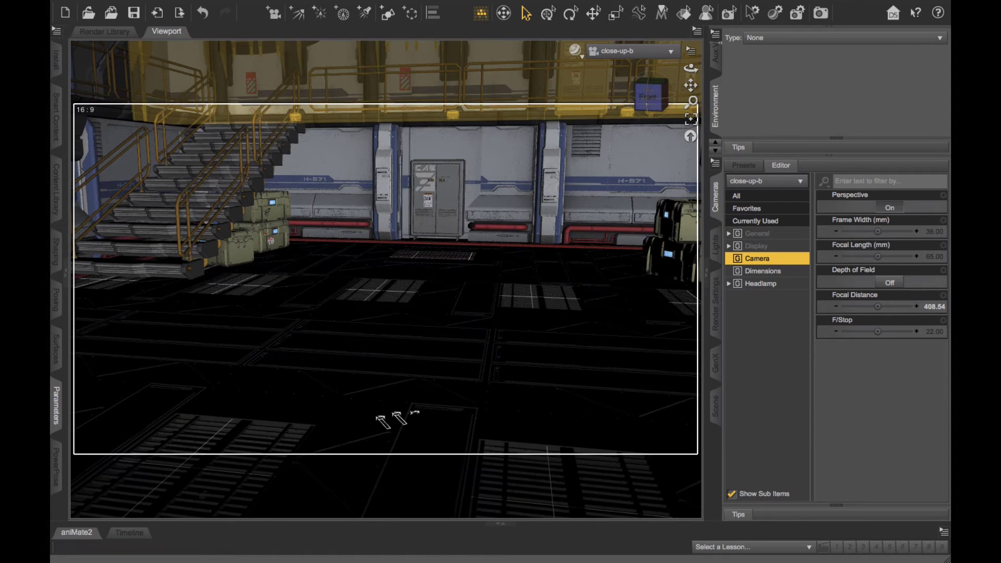
left_click_drag(397, 414, 640, 404)
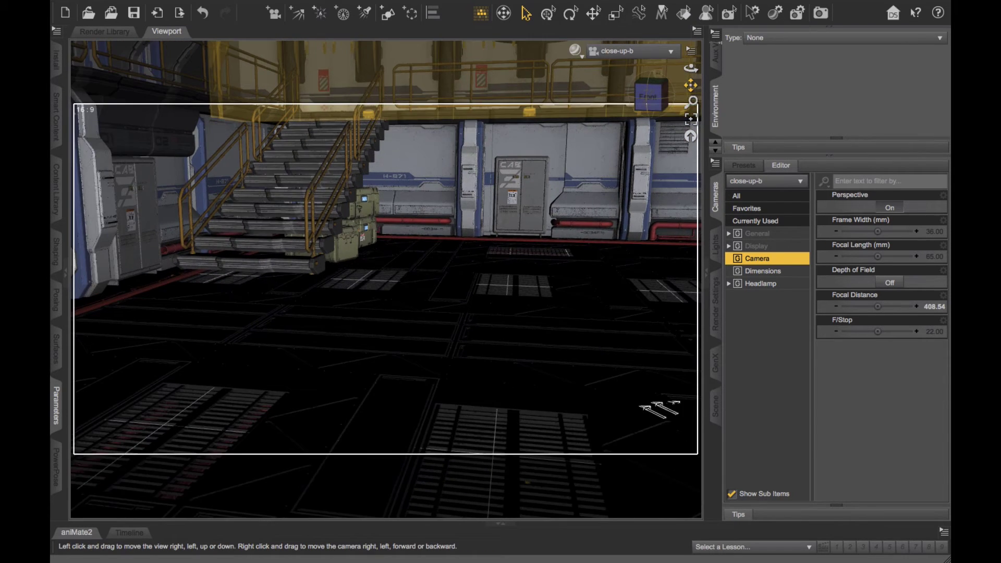
mouse_move(690, 85)
left_mouse_down()
mouse_move(724, 82)
mouse_move(701, 88)
mouse_move(735, 99)
mouse_move(693, 87)
left_mouse_up()
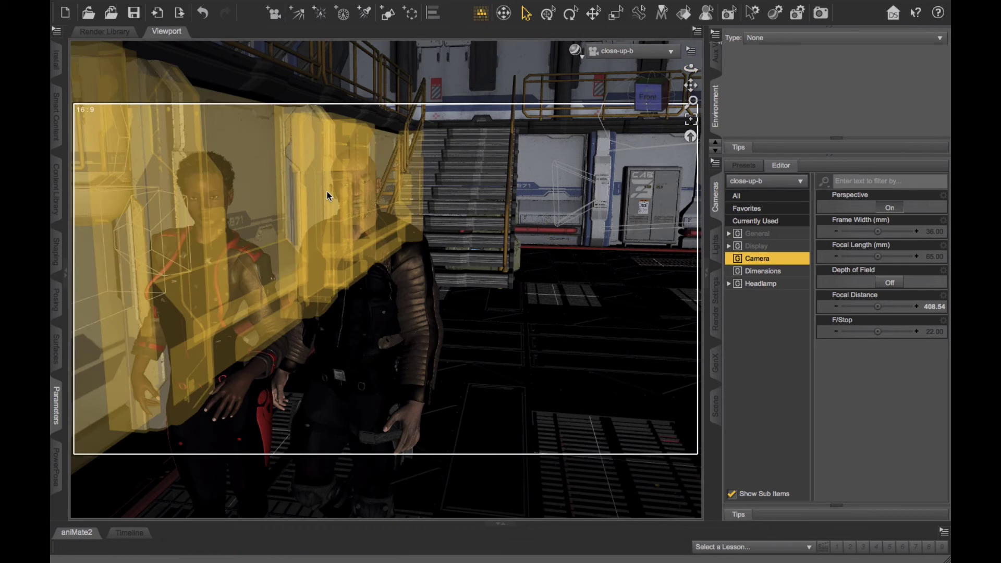
scroll(343, 188, "up", 3)
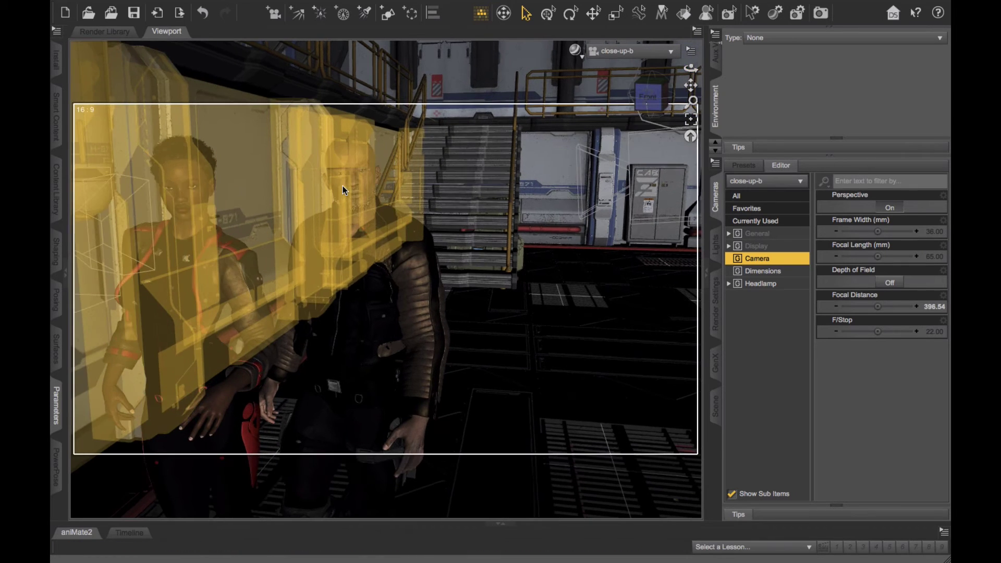
scroll(342, 186, "up", 15)
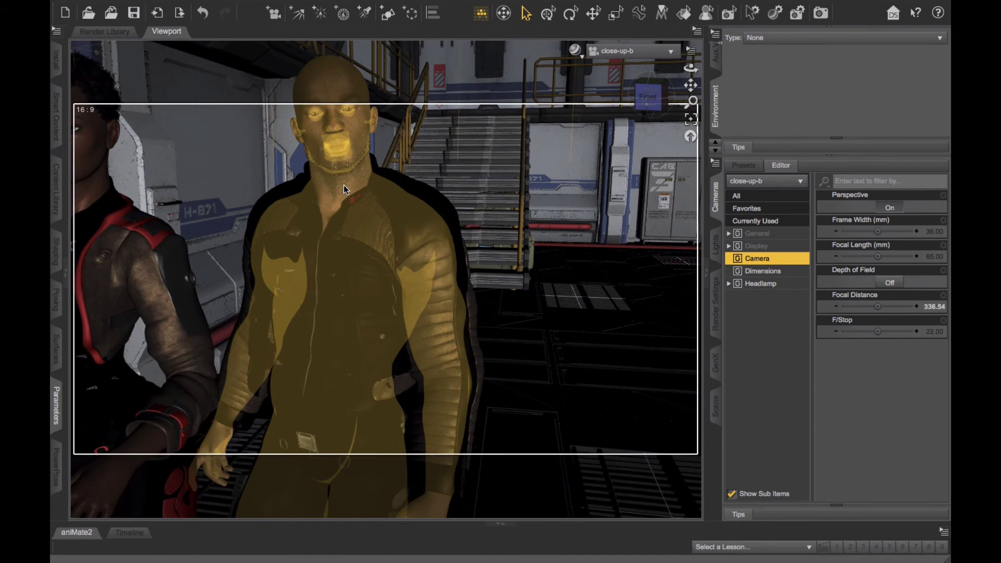
scroll(343, 187, "up", 18)
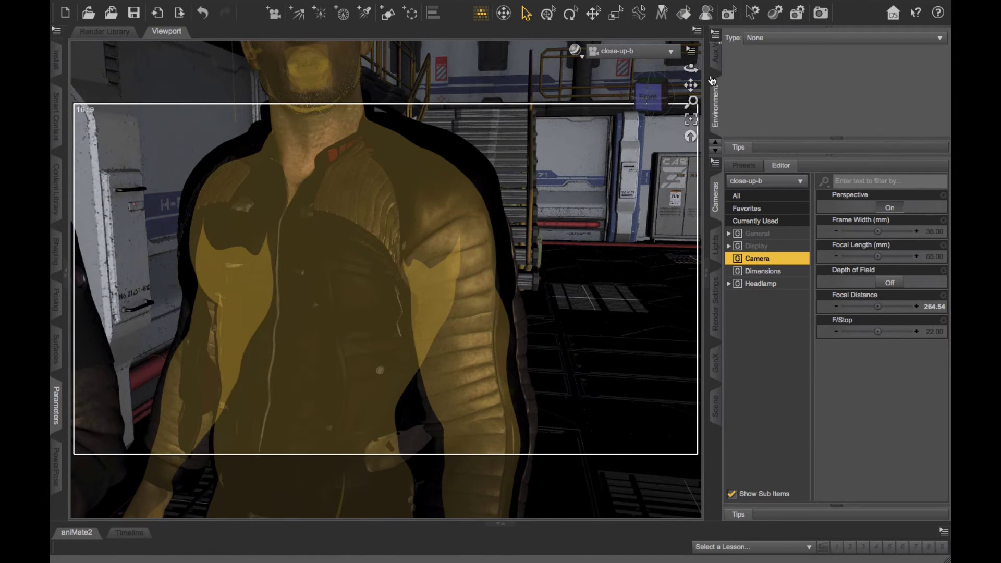
Step: Reposition and rotate the close-up-b camera to frame the man's head and shoulders within the 16:9 frame
left_click_drag(690, 85, 773, 198)
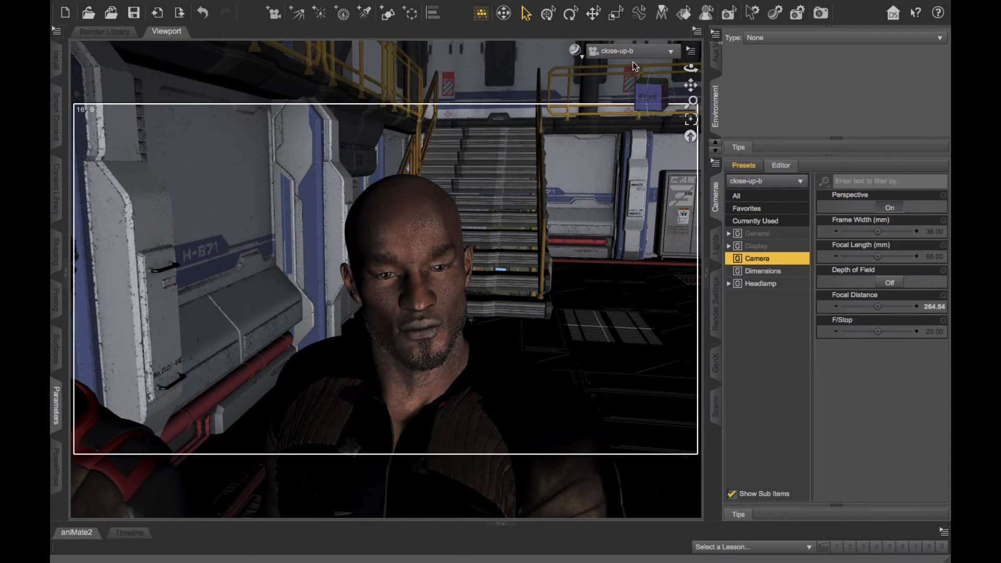
left_click(649, 95)
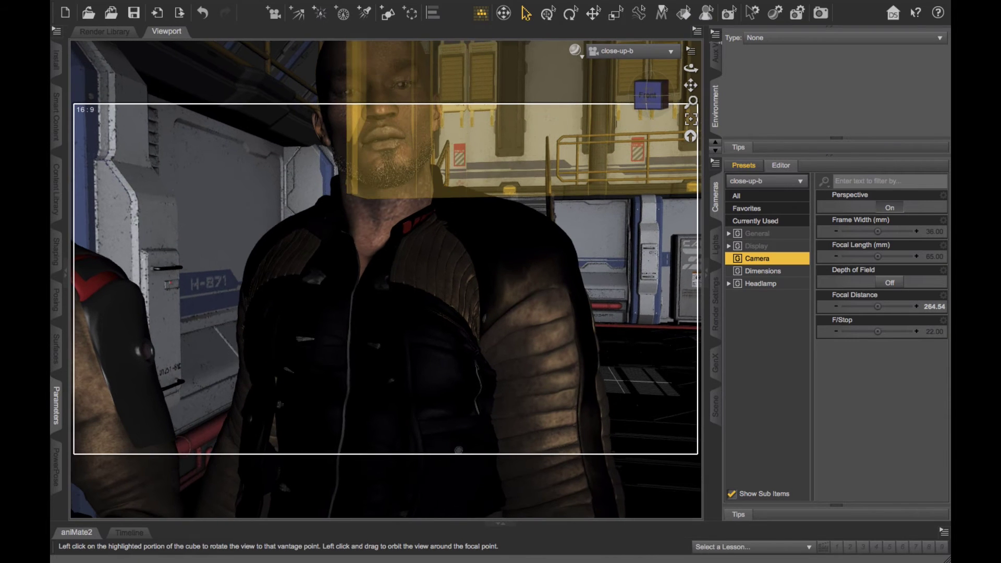
left_click_drag(691, 86, 647, 88)
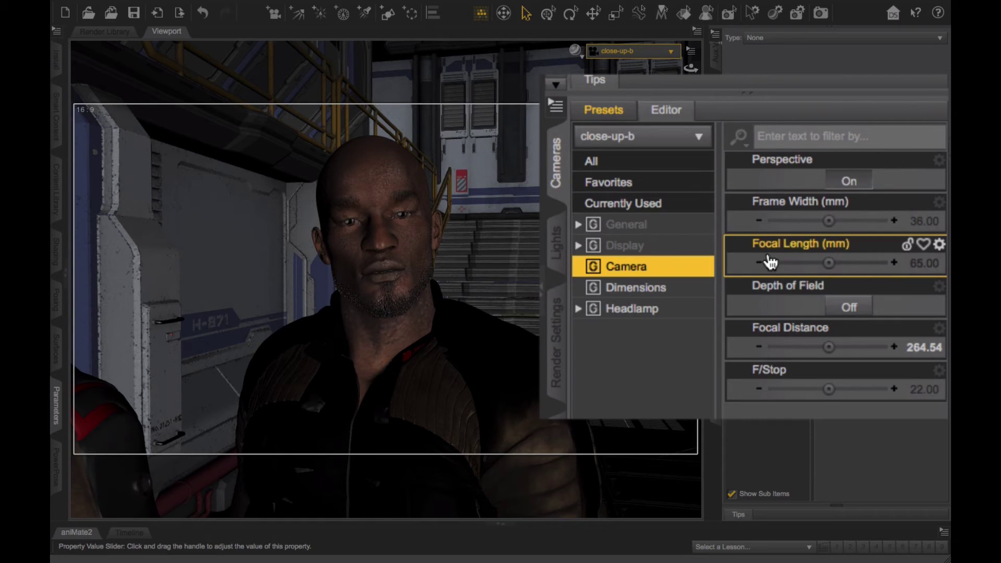
Step: Set the close-up-b camera's focal length to 21 mm
mouse_move(760, 262)
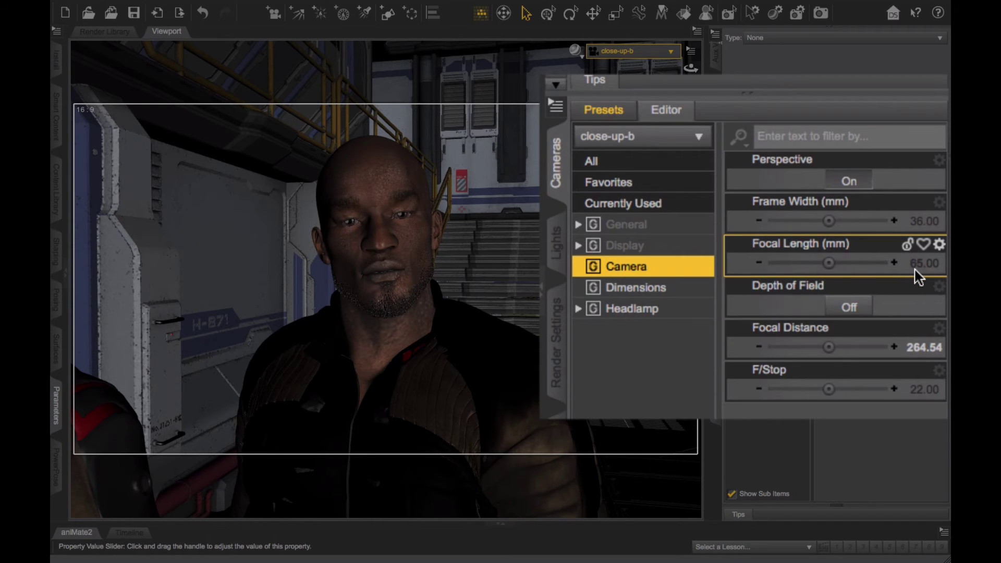
mouse_move(920, 280)
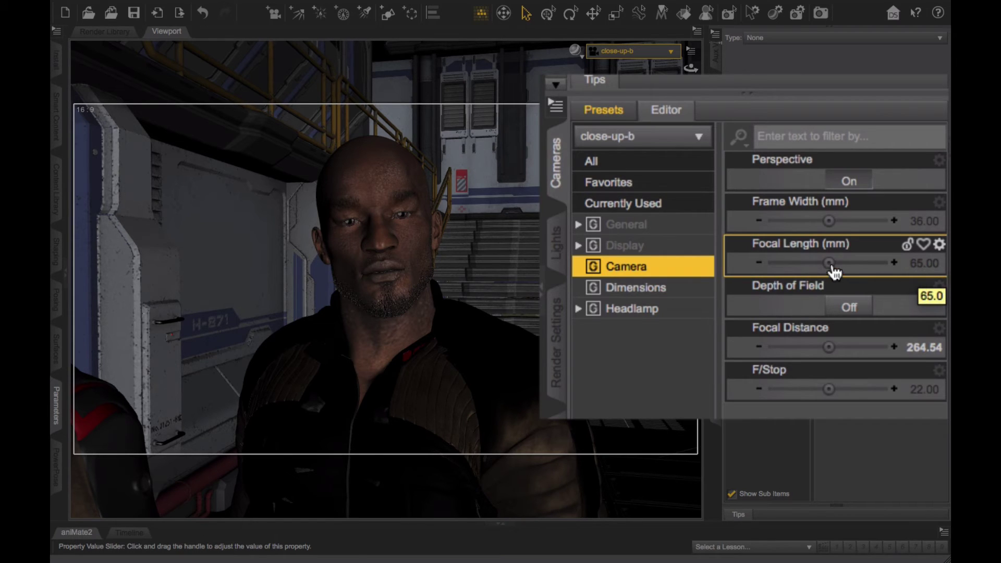
left_click(918, 266)
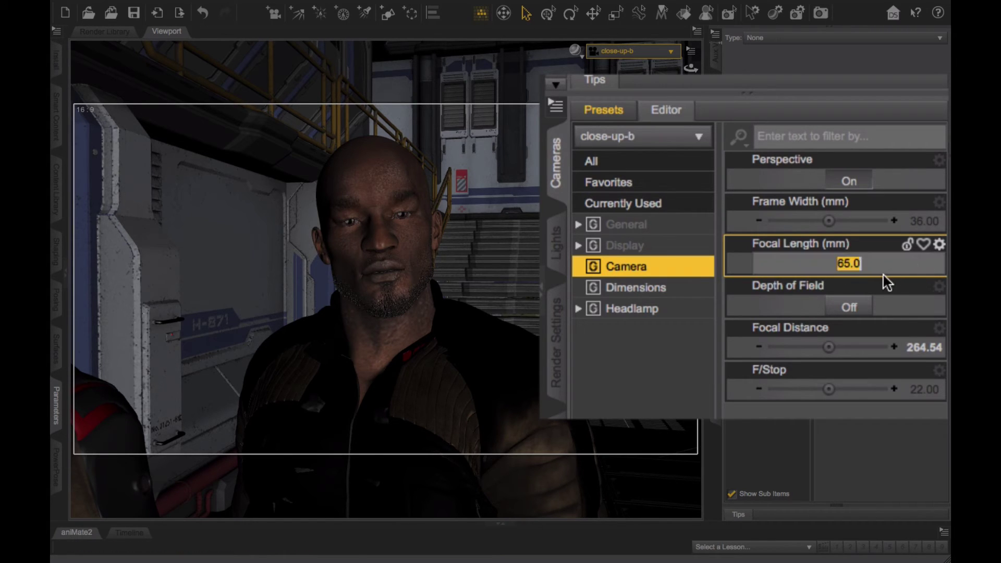
type("21")
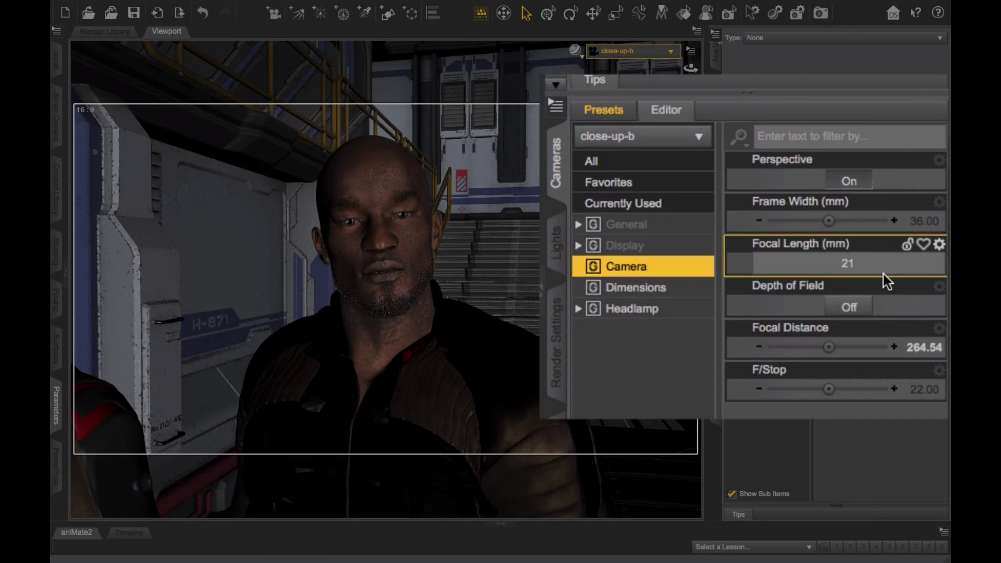
key("Return")
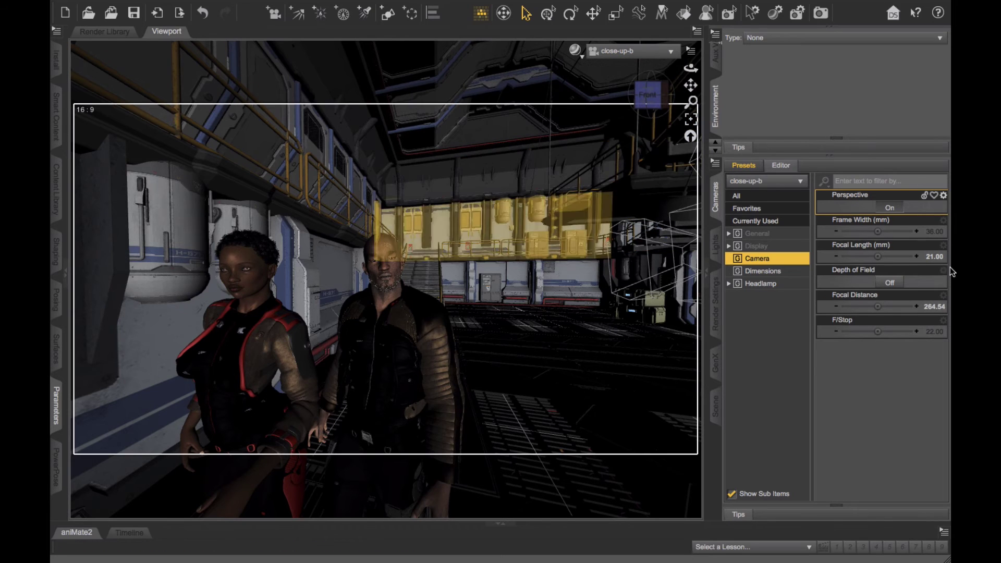
Step: Set the close-up-b camera's focal length to 100 mm and shift the camera so the man's whole head fits inside the 16:9 frame
left_click(922, 260)
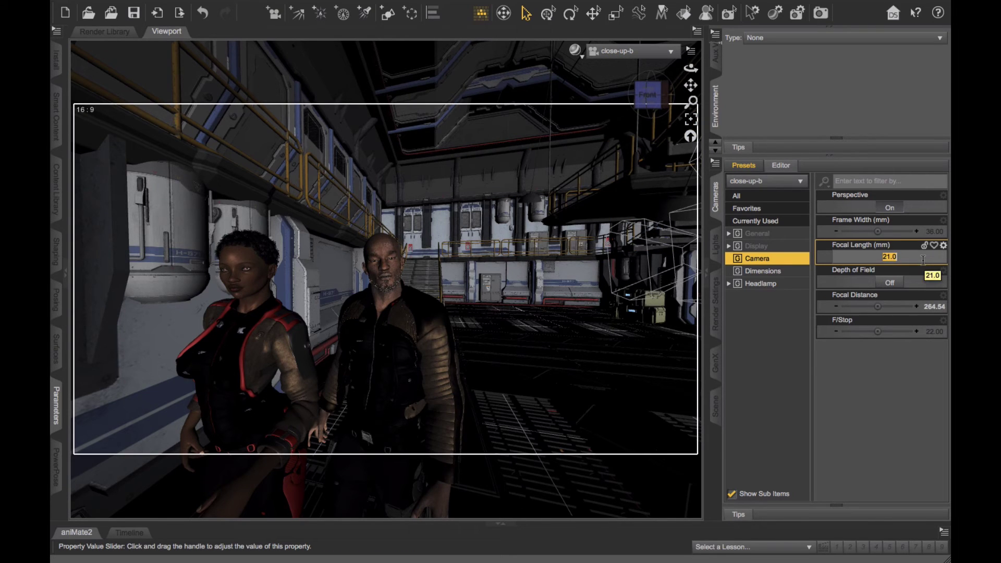
type("100")
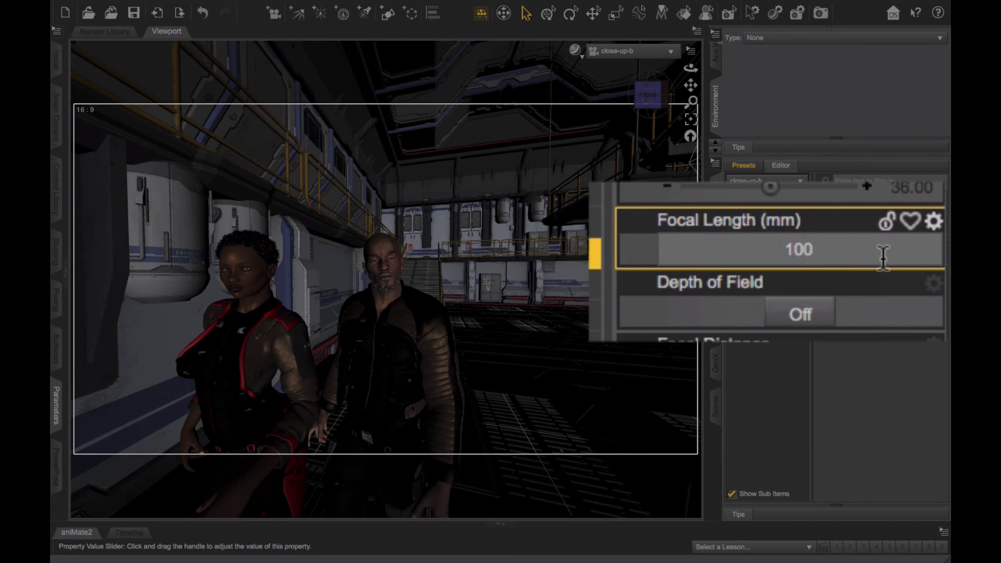
key("Return")
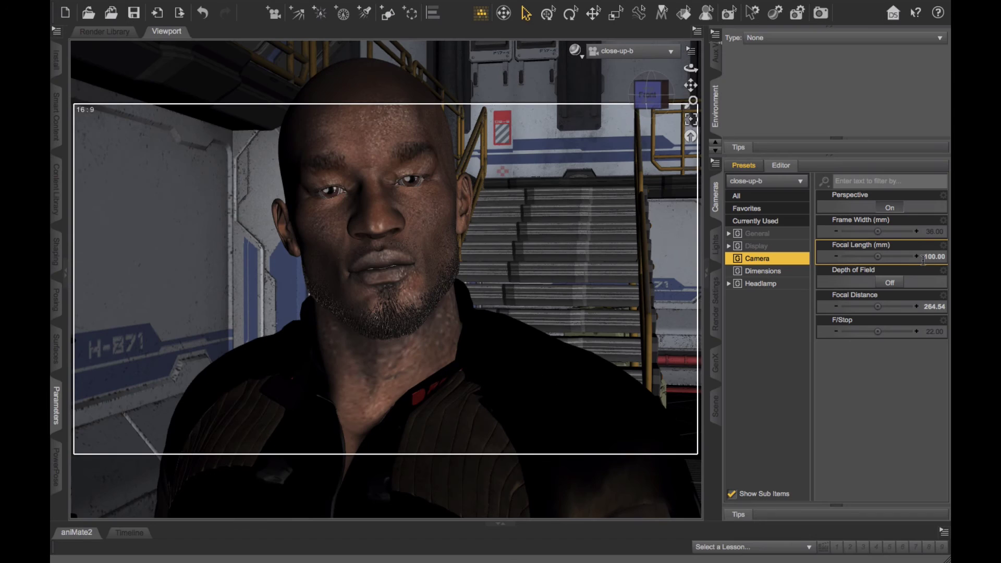
left_click_drag(691, 85, 654, 94)
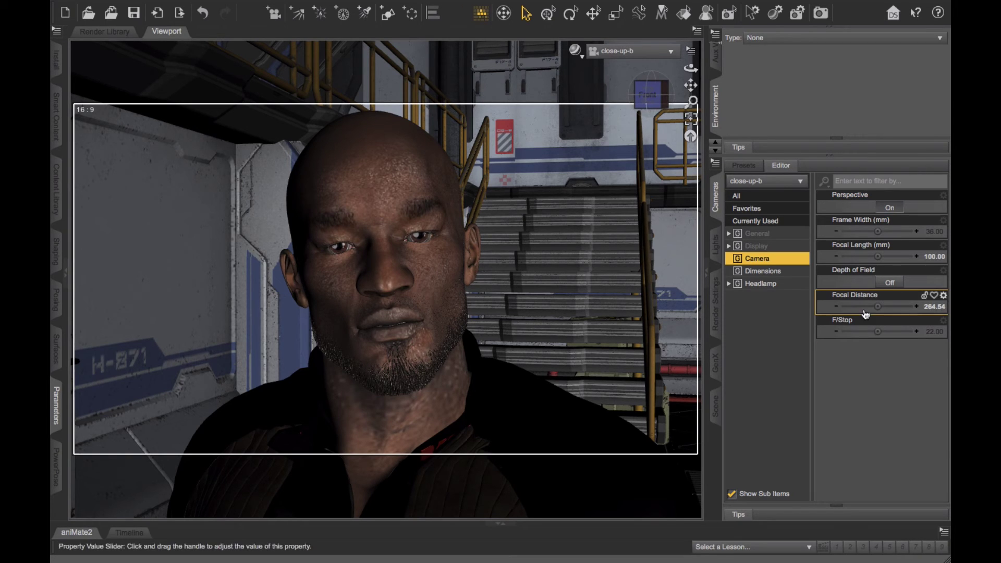
Step: Try turning and shifting the close-up-b camera away from the man, and undo these camera moves
mouse_move(865, 314)
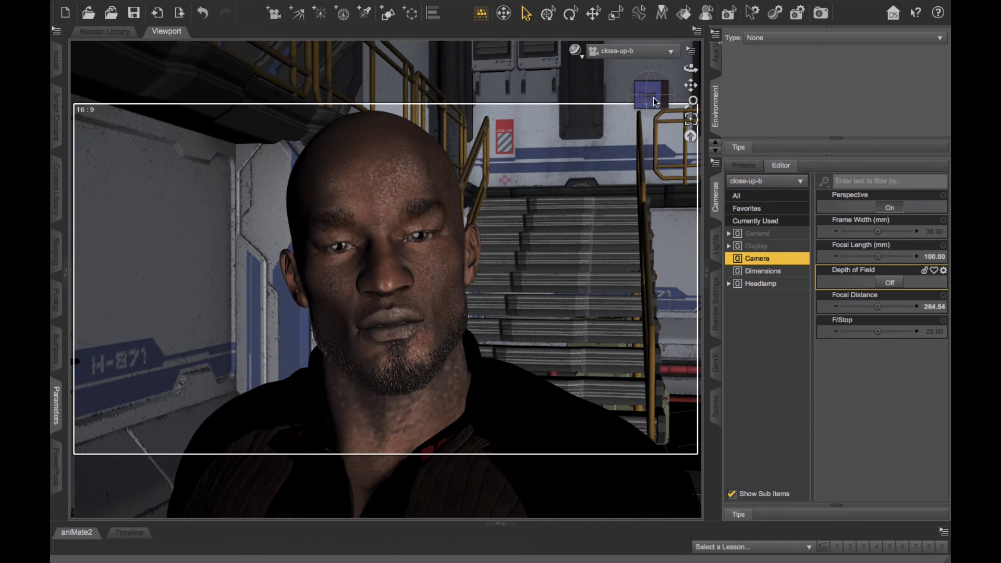
left_click_drag(654, 97, 639, 77)
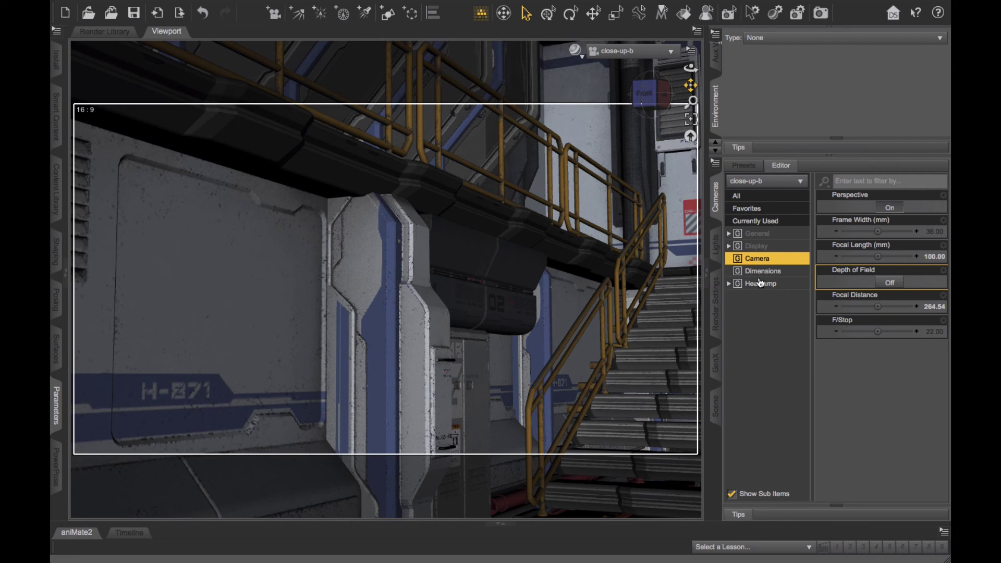
key("ctrl+z")
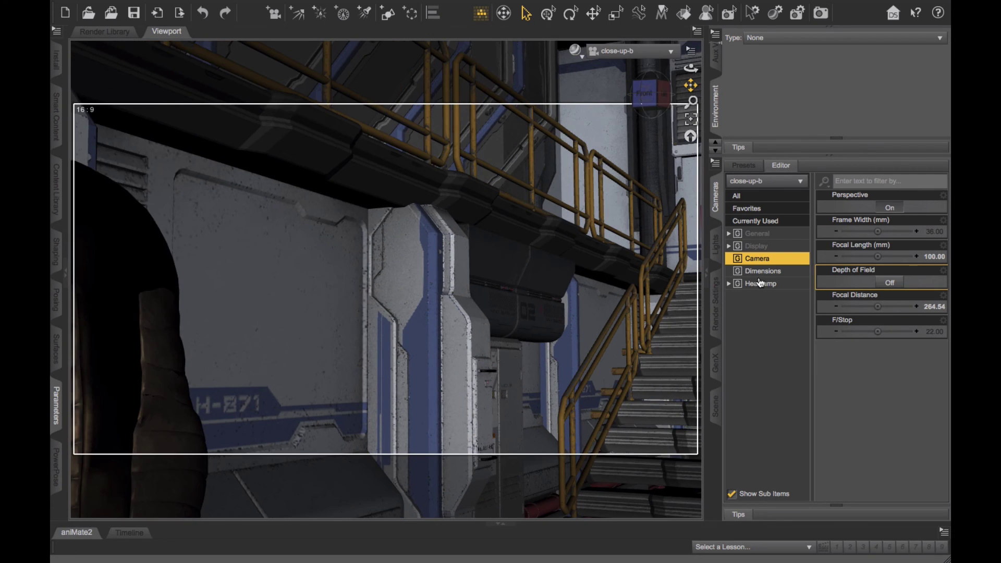
key("ctrl+z")
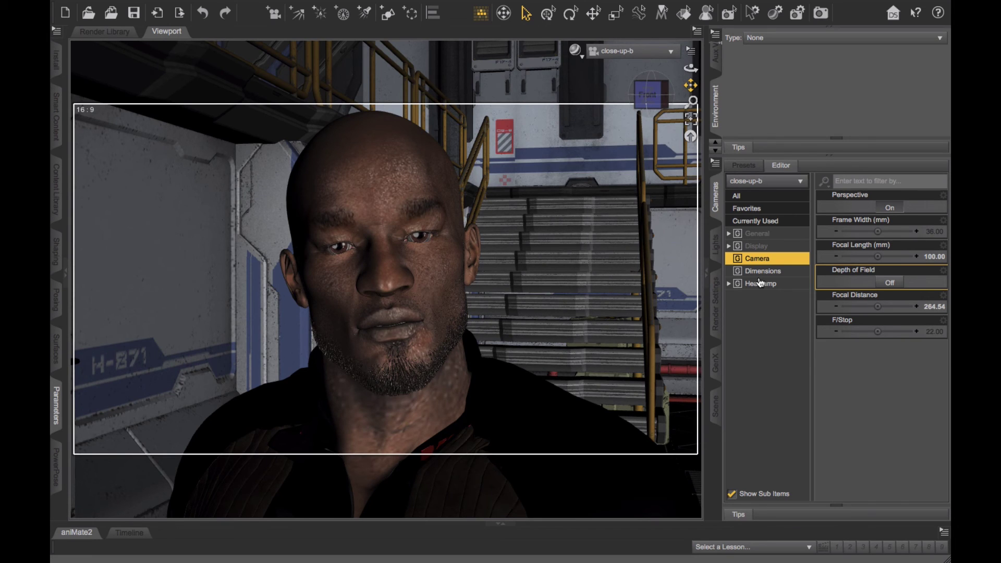